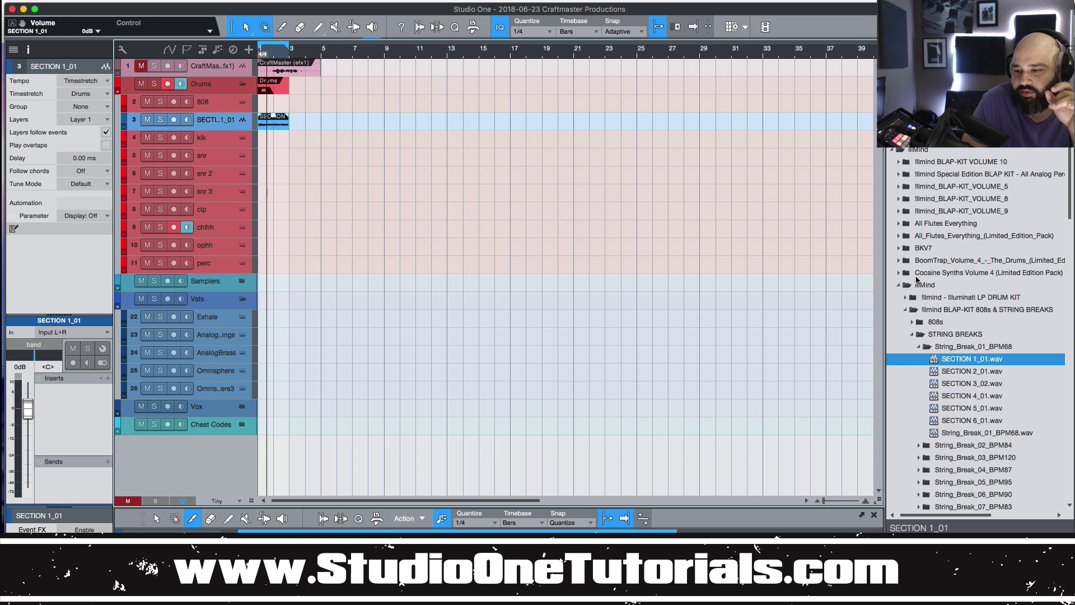
- Run Audio > Detect Chords on the SECTION 1_01 string loop event
{"action": "scroll", "coordinate": [967, 305], "scroll_direction": "down", "scroll_amount": 4}
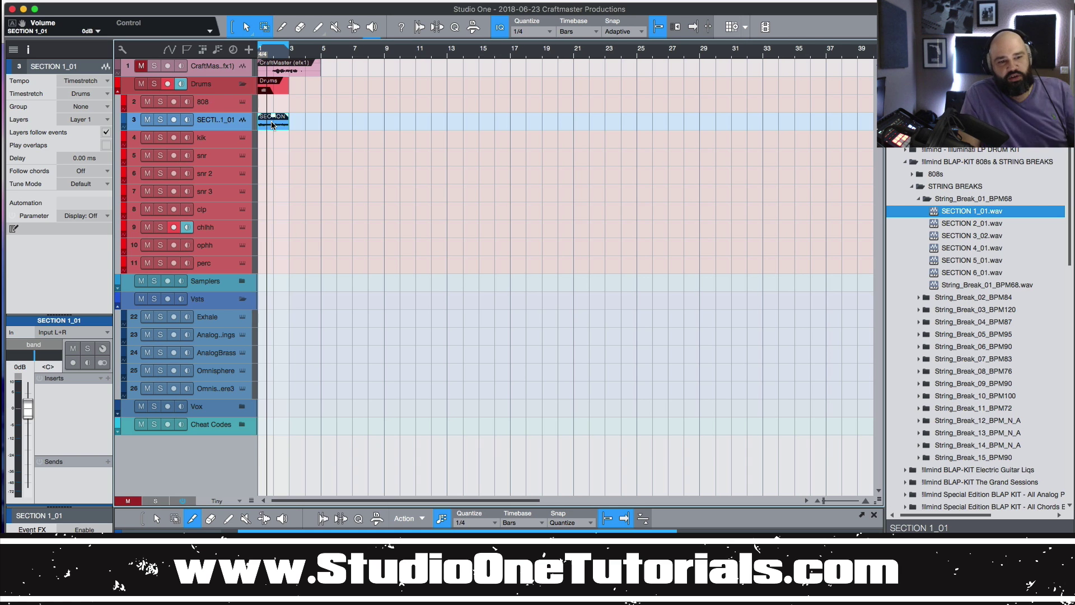
{"action": "right_click", "coordinate": [272, 125]}
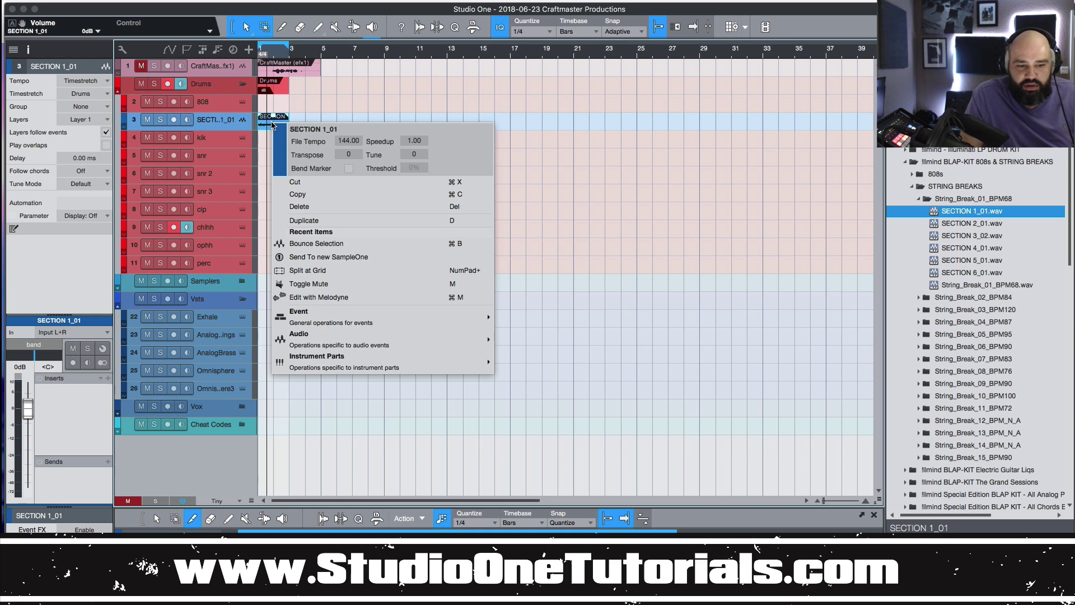
{"action": "mouse_move", "coordinate": [354, 323]}
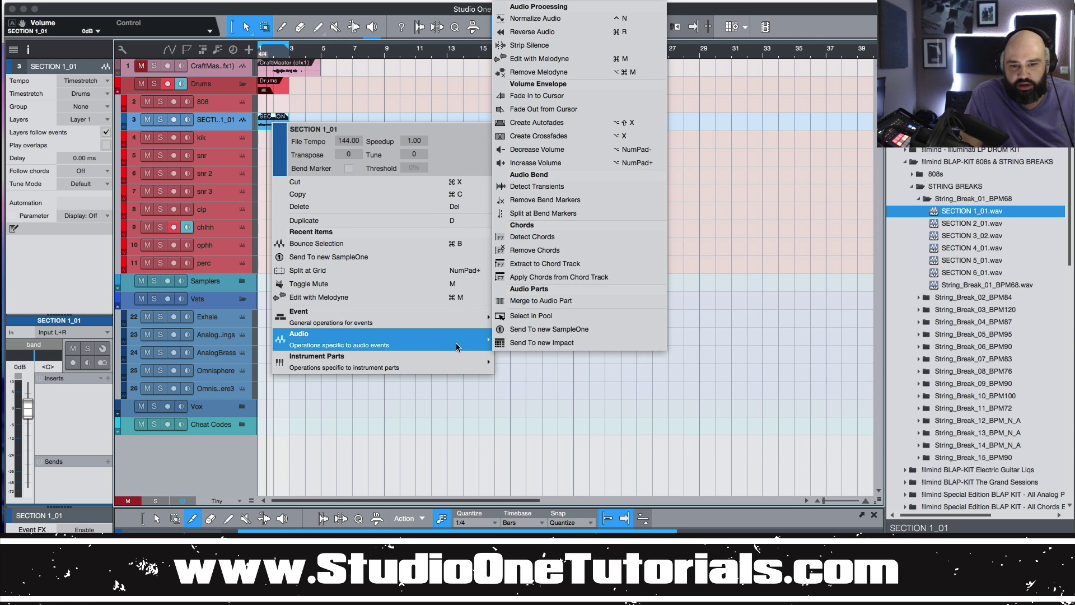
{"action": "left_click", "coordinate": [548, 237]}
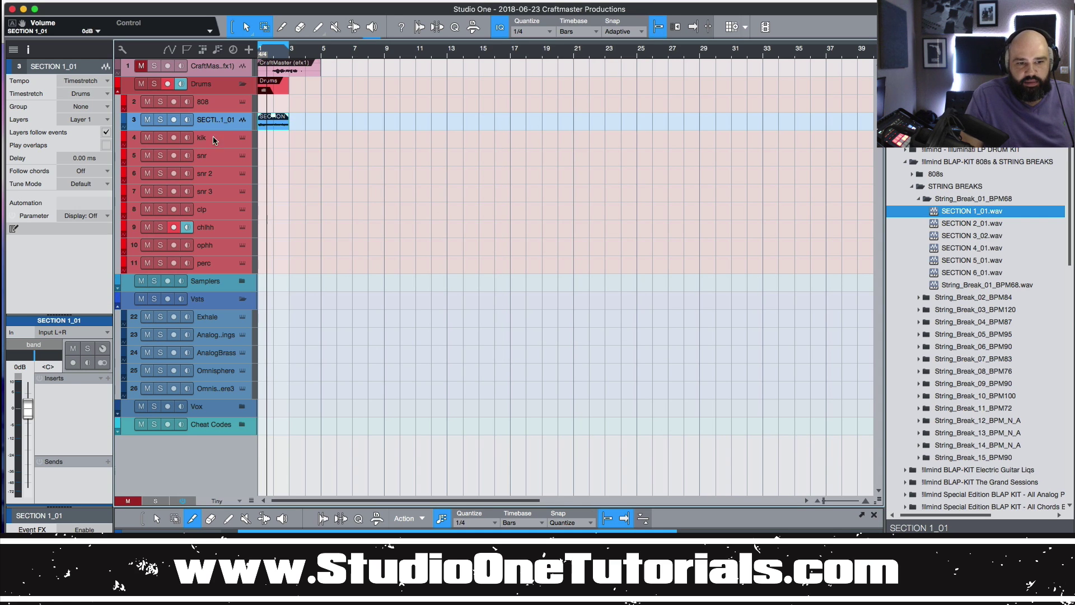
- Enlarge the string track, zoom into the first bars and play the loop to check the detected chords
{"action": "left_click_drag", "start_coordinate": [222, 131], "coordinate": [223, 196]}
{"action": "left_click_drag", "start_coordinate": [278, 58], "coordinate": [461, 91]}
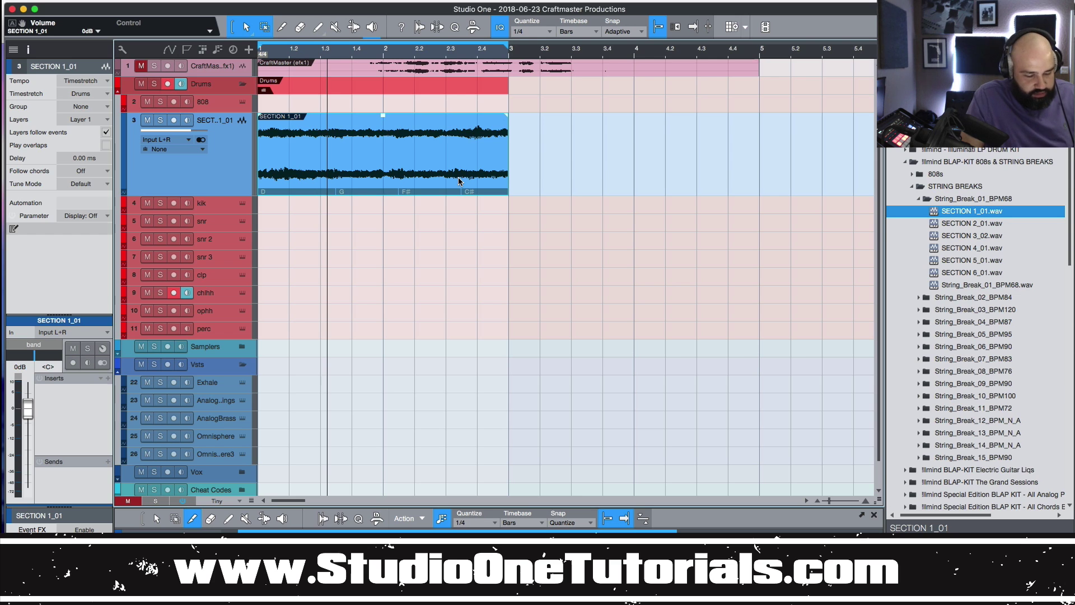
{"action": "key", "text": "space"}
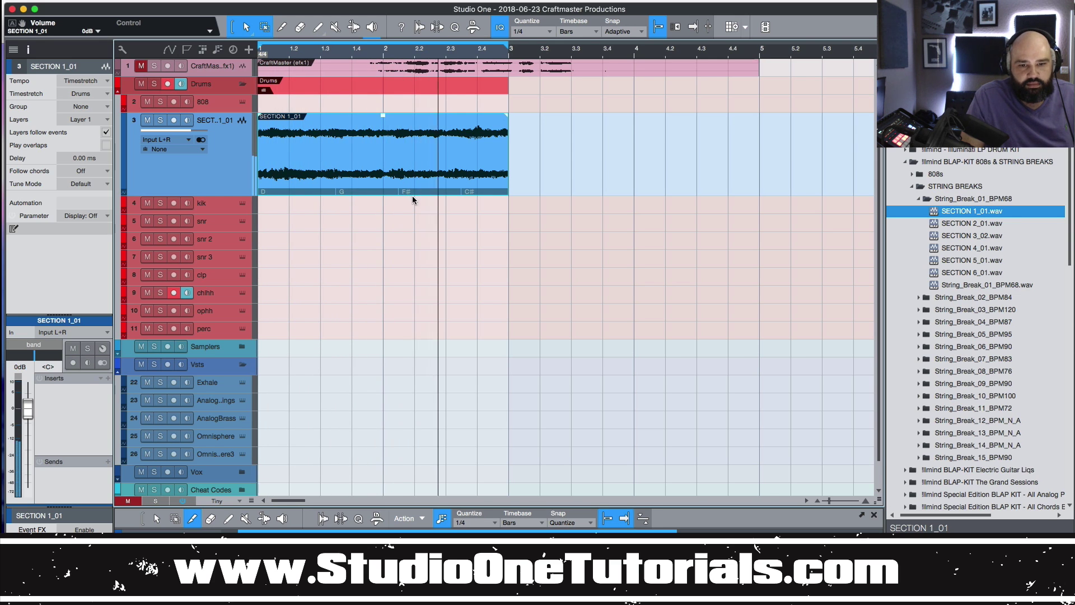
{"action": "key", "text": "space"}
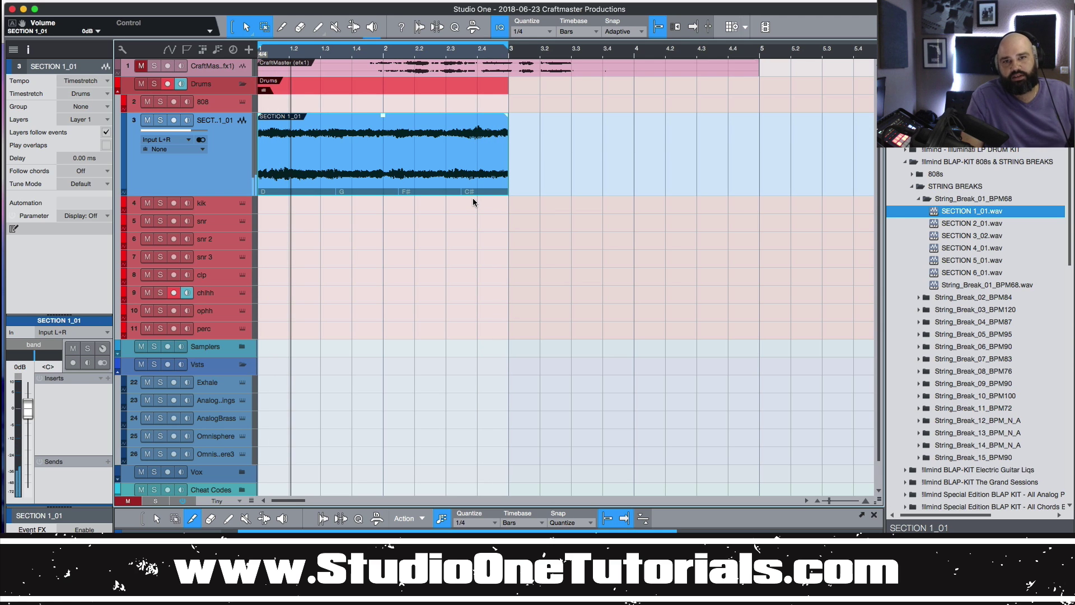
- Open the 808 part in an enlarged piano roll with Scale turned off and the timeline zoomed in
{"action": "left_click", "coordinate": [291, 99]}
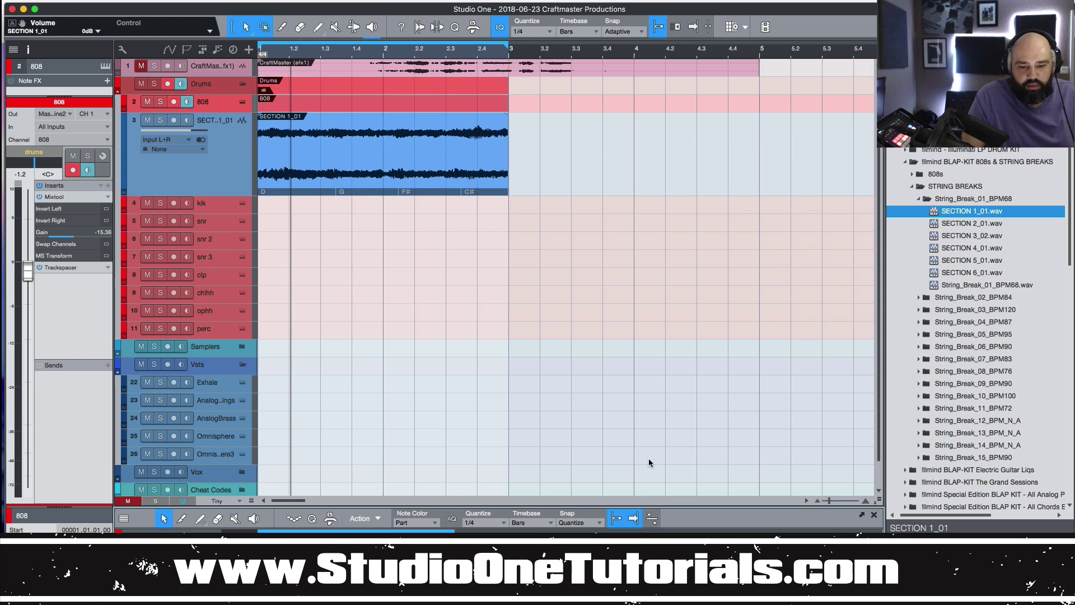
{"action": "left_click_drag", "start_coordinate": [582, 506], "coordinate": [577, 343]}
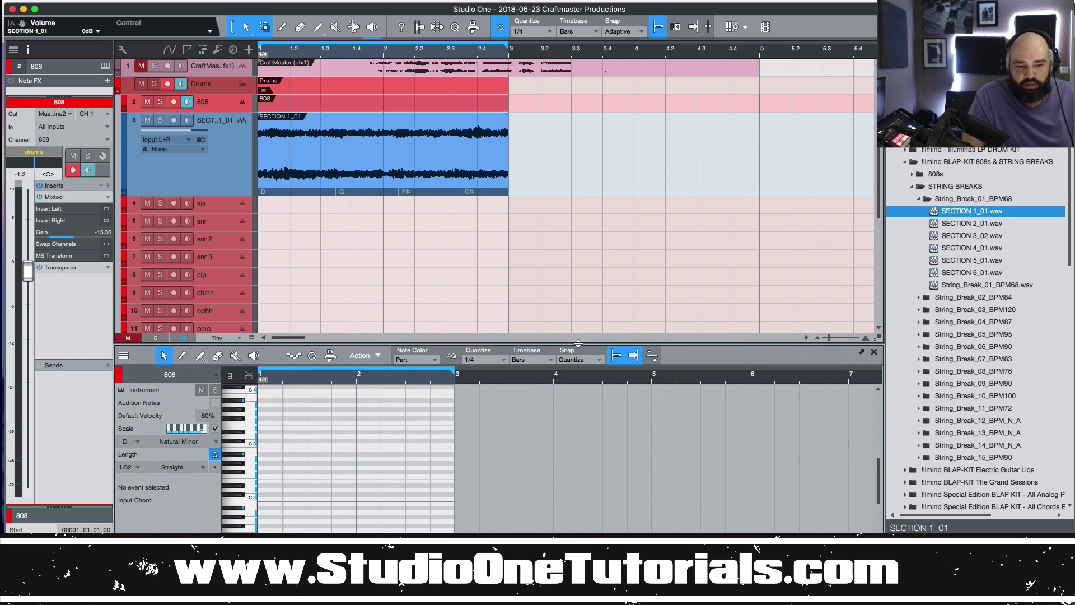
{"action": "left_click", "coordinate": [215, 428]}
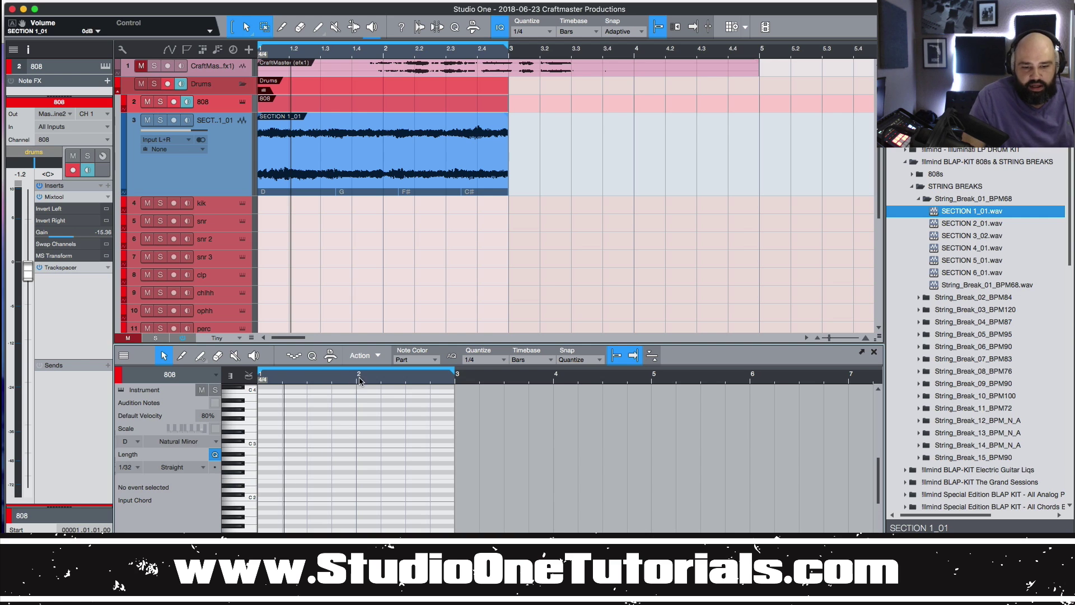
{"action": "left_click_drag", "start_coordinate": [359, 382], "coordinate": [471, 385]}
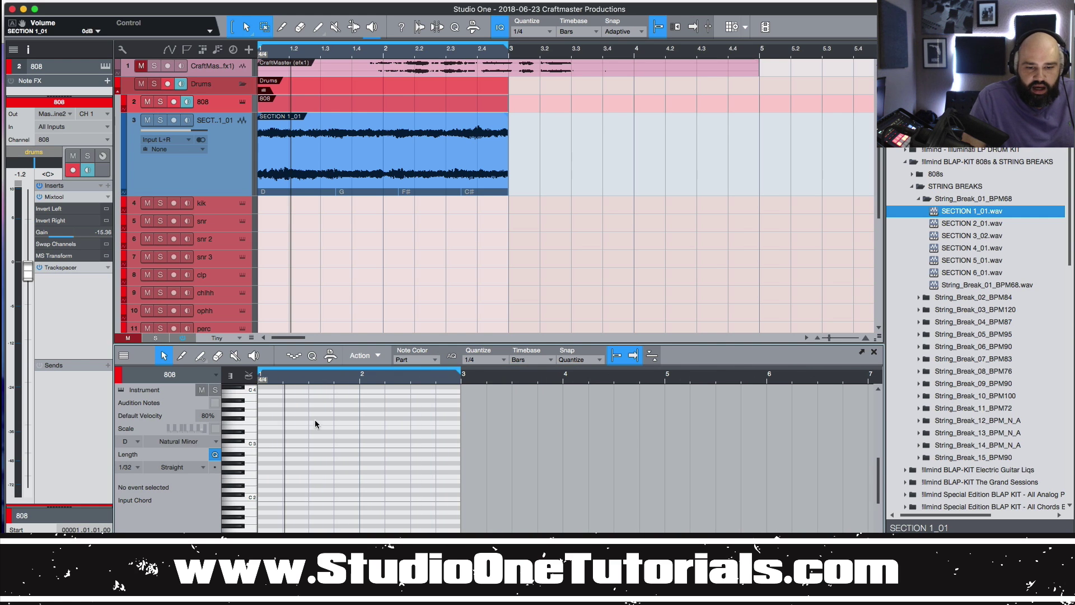
{"action": "scroll", "coordinate": [496, 365], "scroll_direction": "down", "scroll_amount": 1}
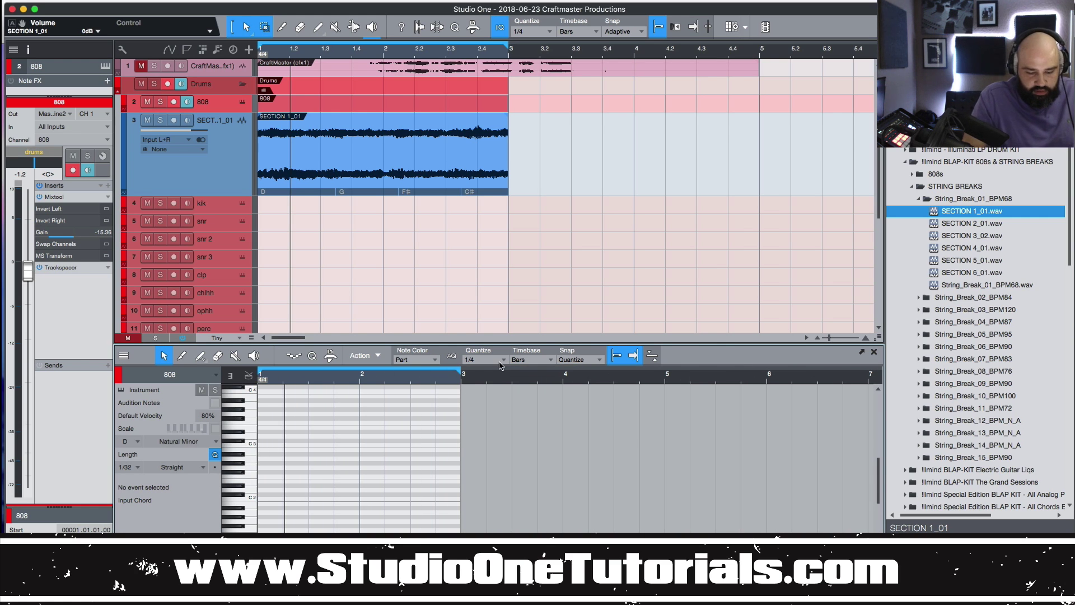
- Draw six short C3 notes on the 1/8 grid and play the bass line back
{"action": "left_click", "coordinate": [264, 444]}
{"action": "left_click", "coordinate": [300, 444]}
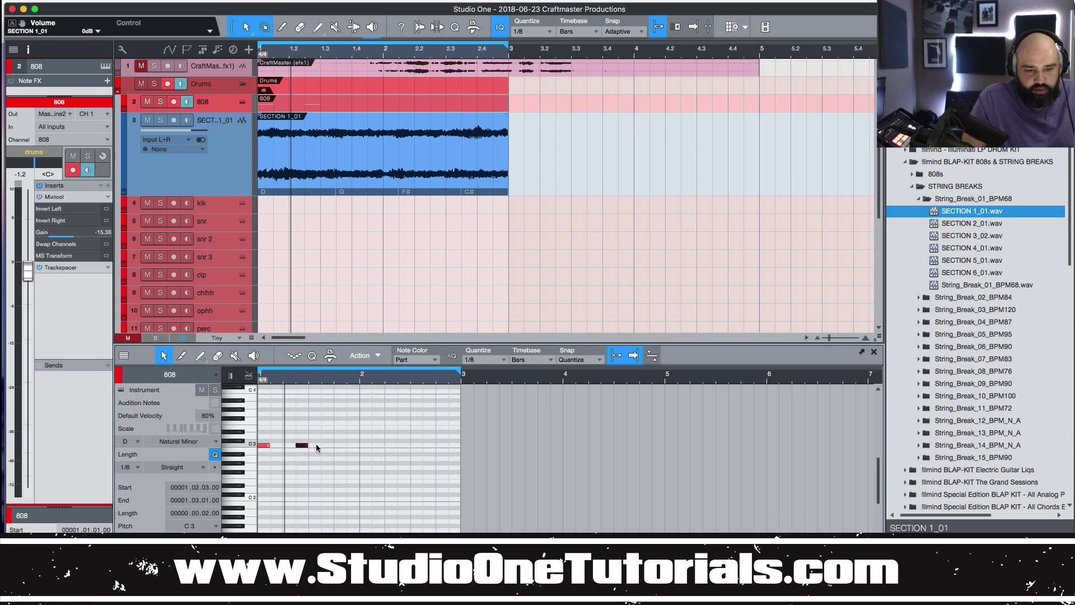
{"action": "left_click", "coordinate": [337, 445]}
{"action": "left_click", "coordinate": [378, 446]}
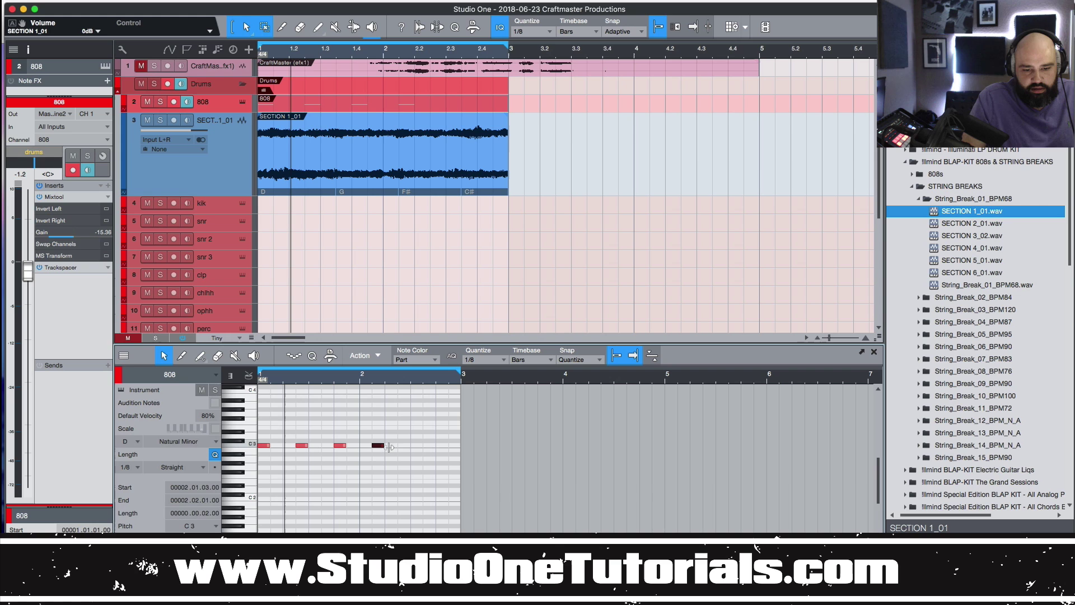
{"action": "left_click", "coordinate": [391, 445]}
{"action": "left_click", "coordinate": [442, 445]}
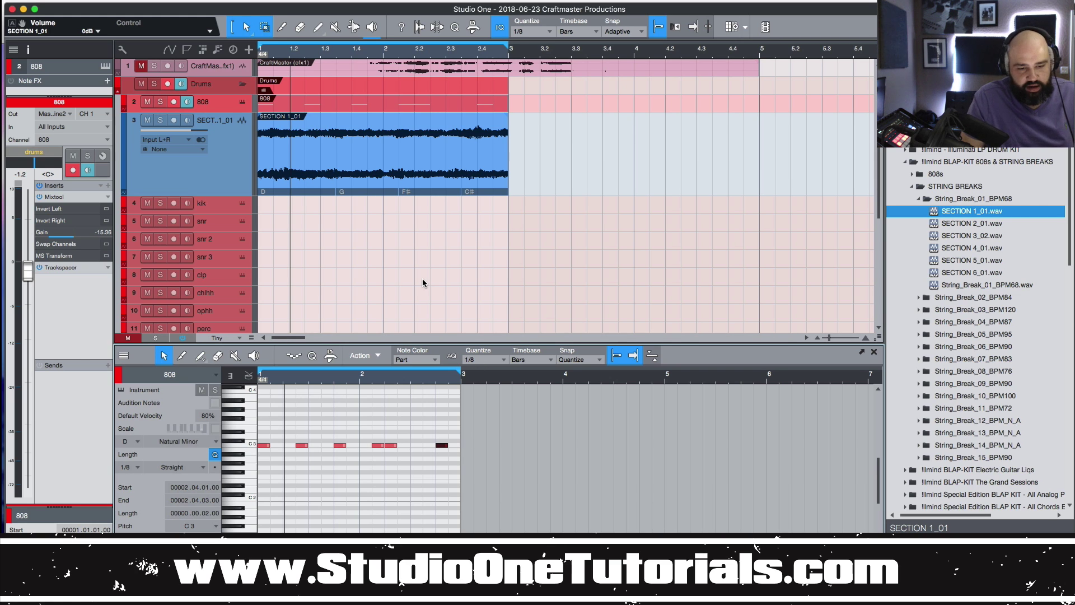
{"action": "key", "text": "space"}
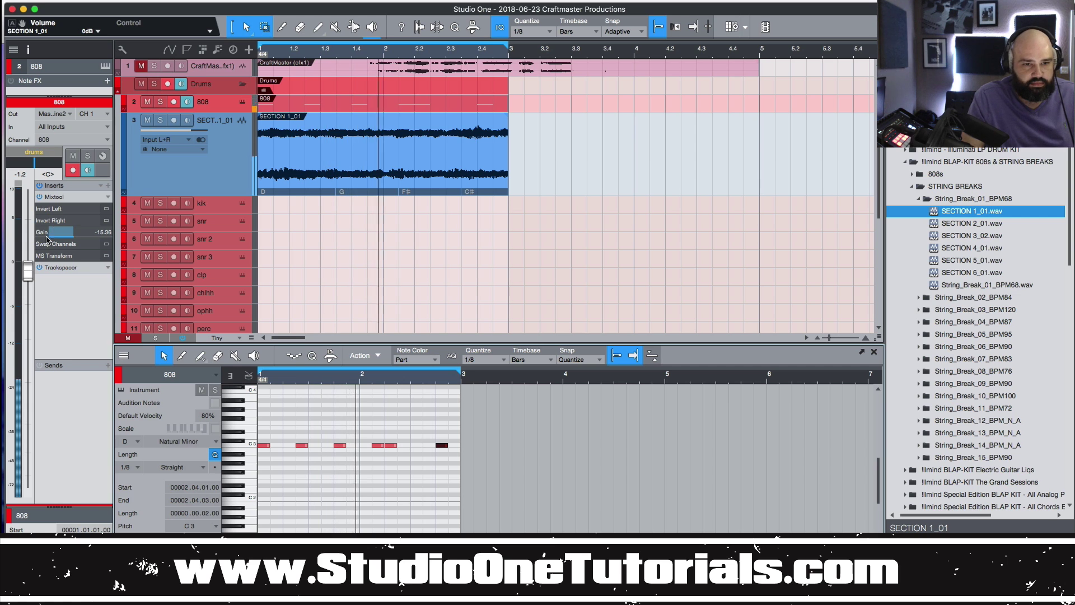
- Pull the SECTION 1_01 fader down to about -8.5 dB, open the Console with F3 and play the mix
{"action": "left_click", "coordinate": [193, 155]}
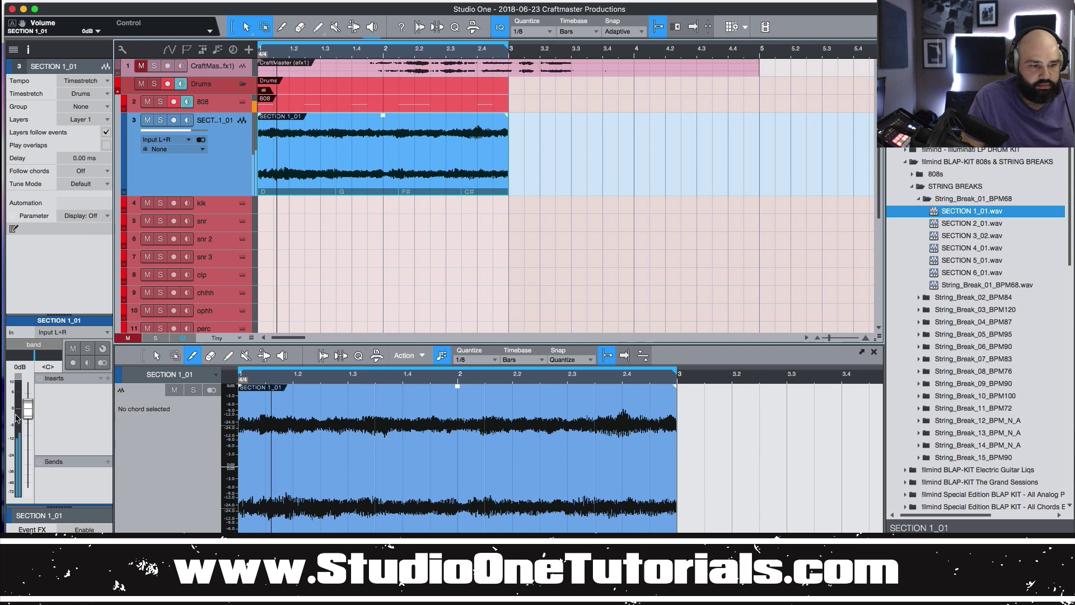
{"action": "left_click_drag", "start_coordinate": [28, 424], "coordinate": [27, 437]}
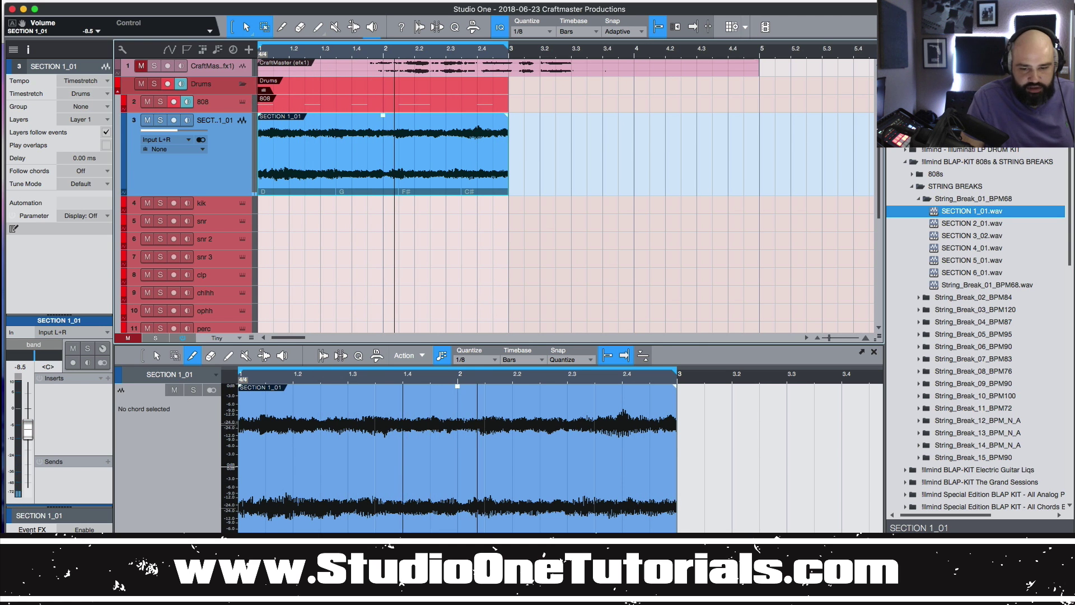
{"action": "key", "text": "F3"}
{"action": "scroll", "coordinate": [493, 426], "scroll_direction": "right", "scroll_amount": 10}
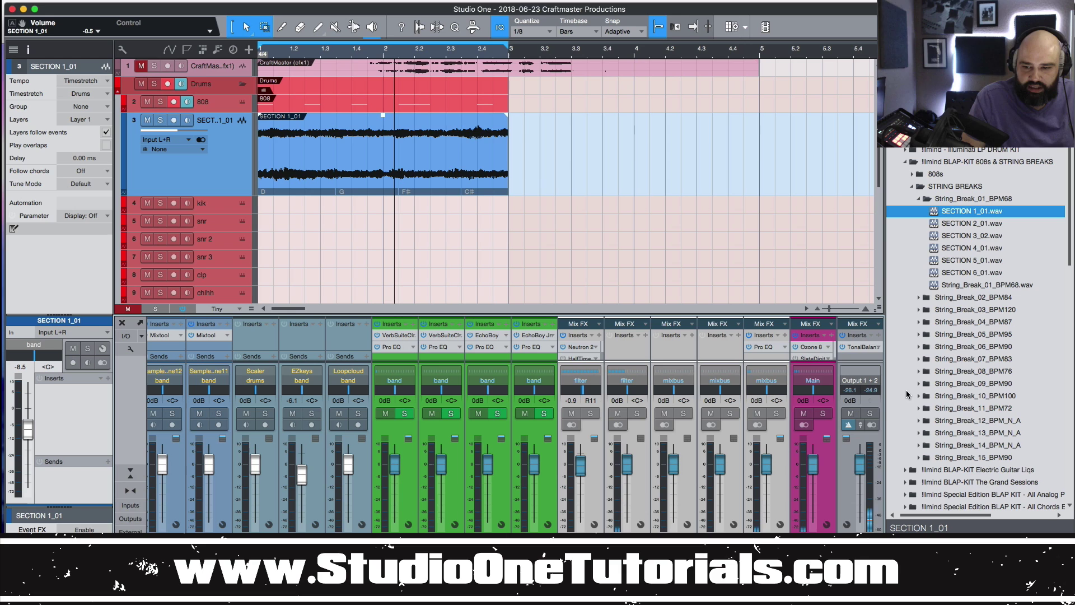
{"action": "left_click_drag", "start_coordinate": [826, 312], "coordinate": [826, 256]}
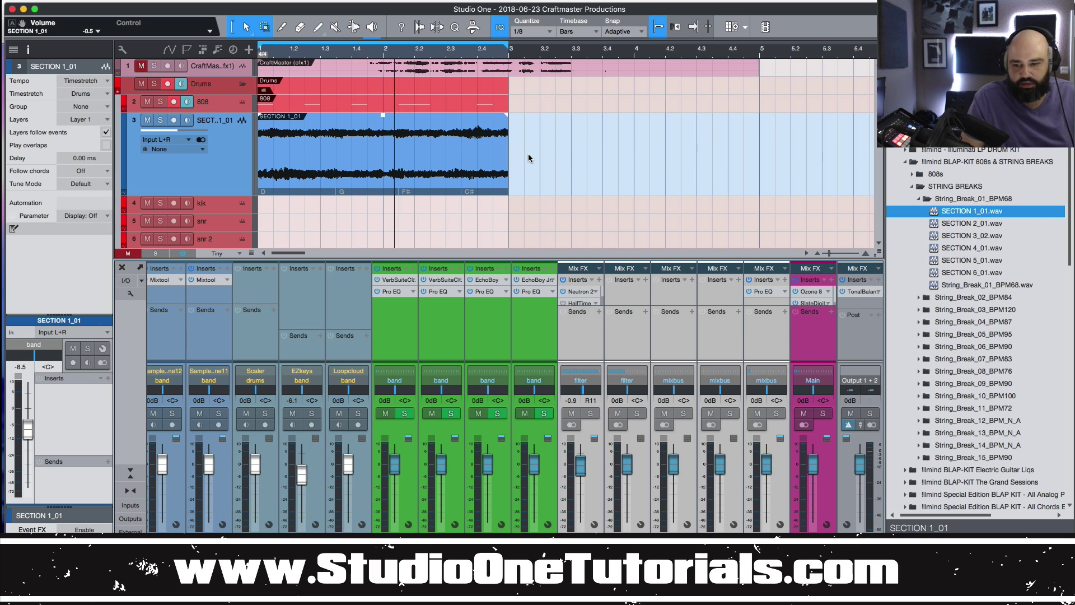
{"action": "key", "text": "space"}
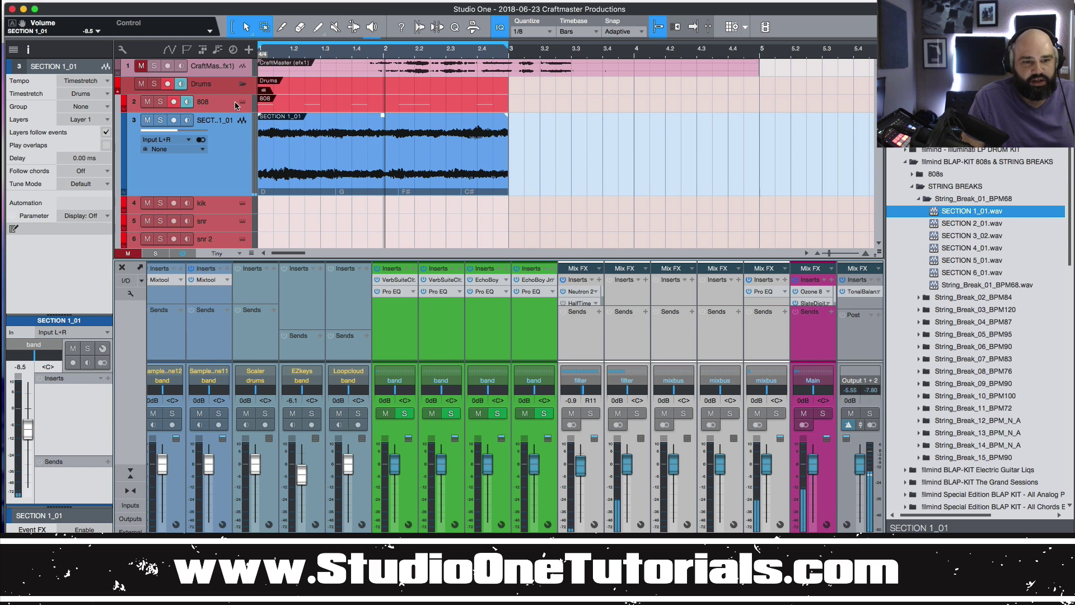
- Set the 808 track's Follow chords option to Bass
{"action": "left_click_drag", "start_coordinate": [229, 113], "coordinate": [229, 141]}
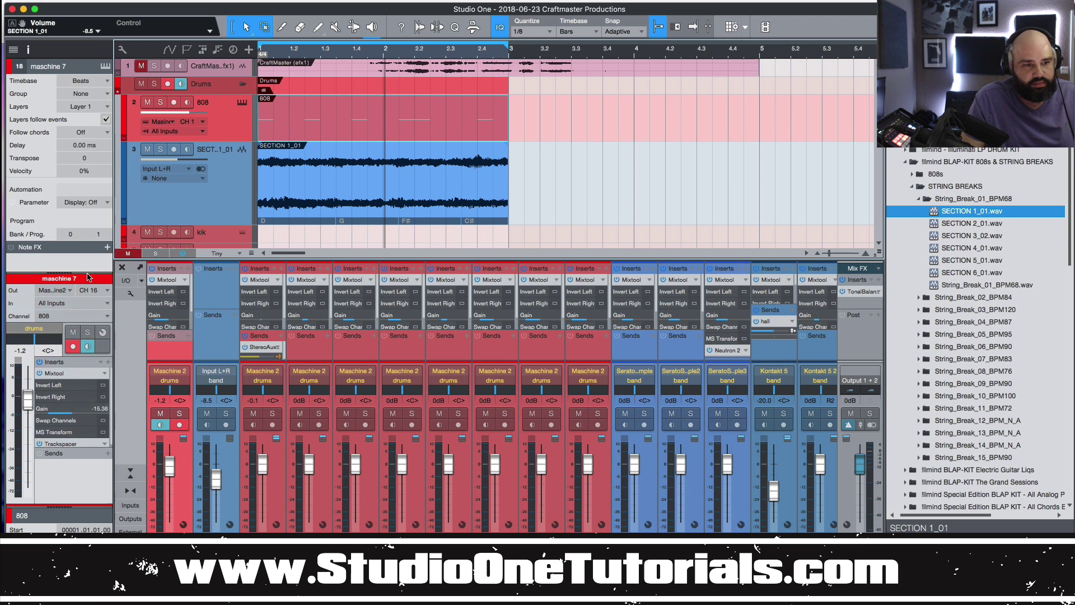
{"action": "left_click", "coordinate": [107, 132]}
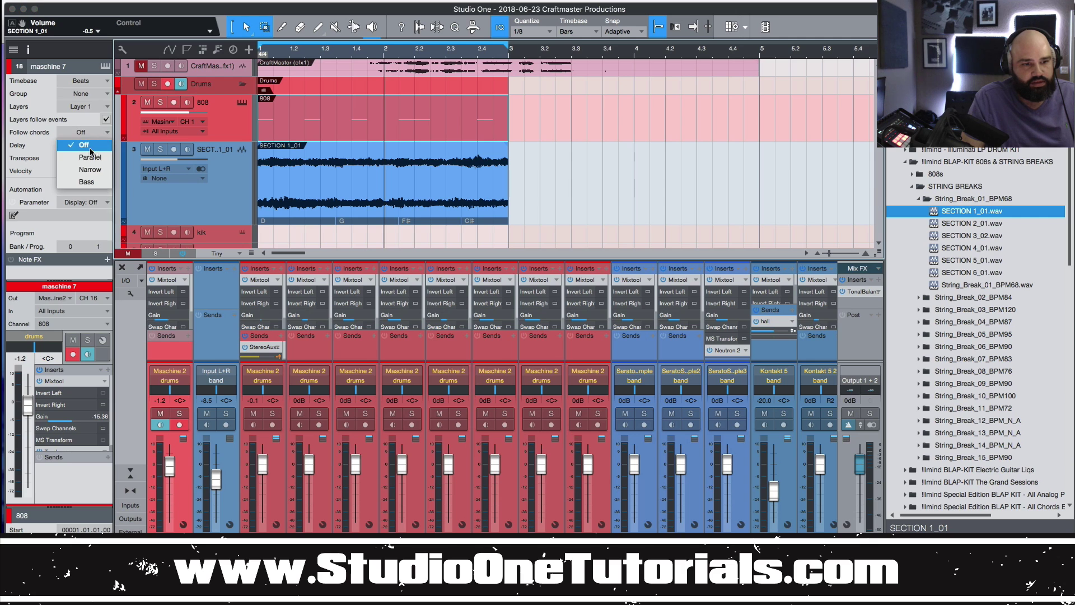
{"action": "left_click", "coordinate": [93, 182]}
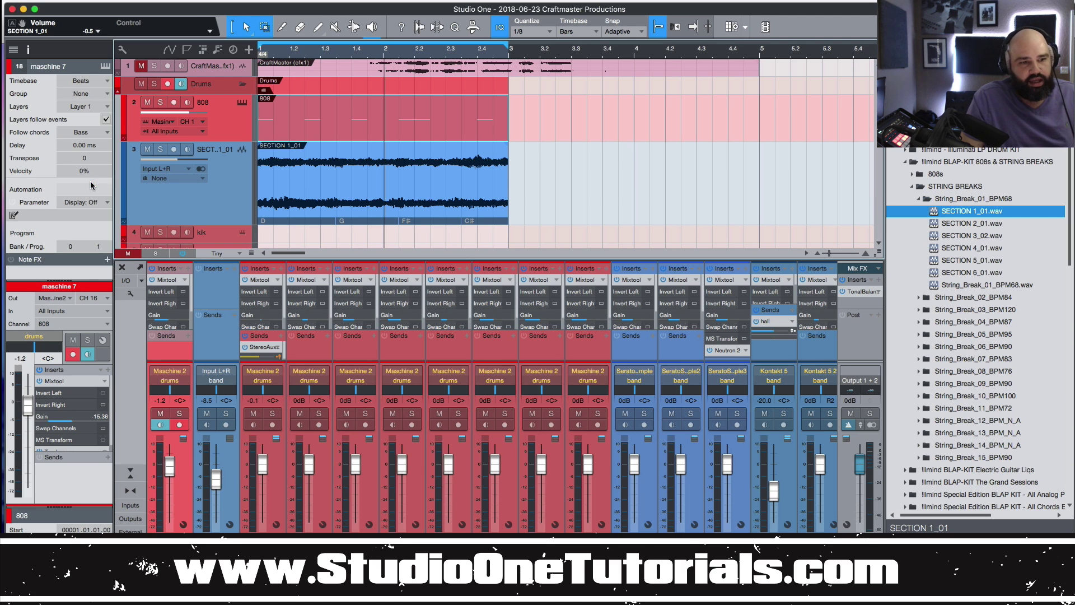
- Play the song and reopen the 808 part in the piano roll
{"action": "left_click", "coordinate": [435, 126]}
{"action": "key", "text": "space"}
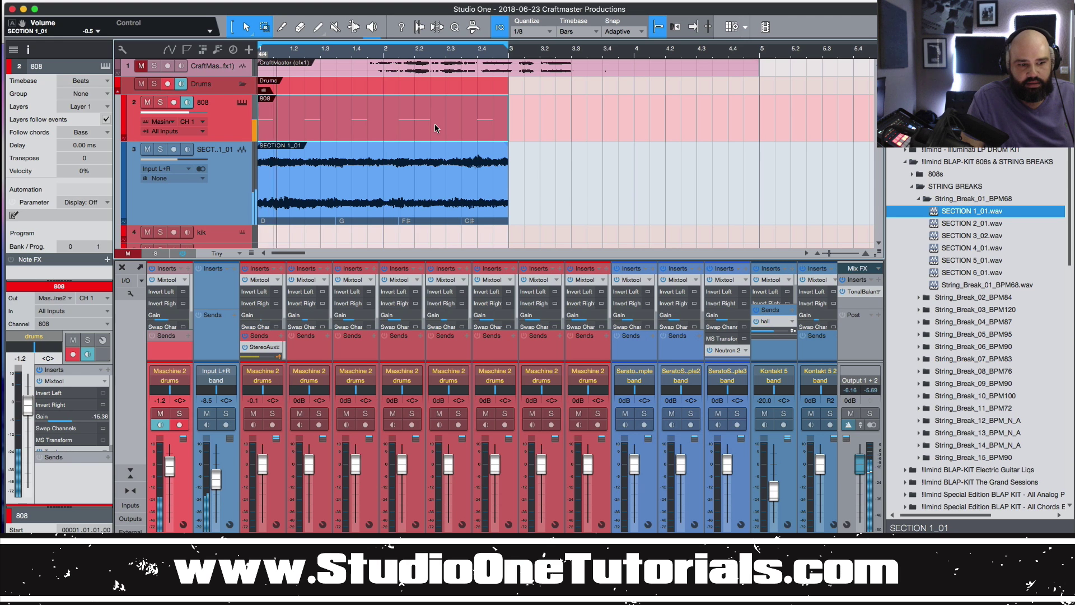
{"action": "double_click", "coordinate": [435, 126]}
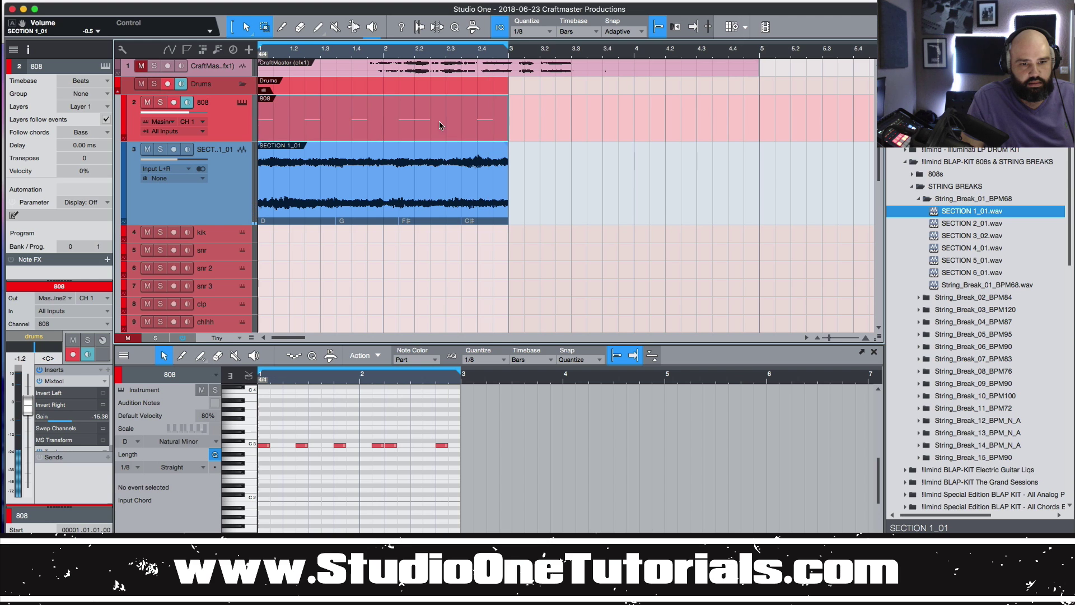
- Extract the string loop's chords to the chord track and inspect the 808 part's notes
{"action": "right_click", "coordinate": [353, 193]}
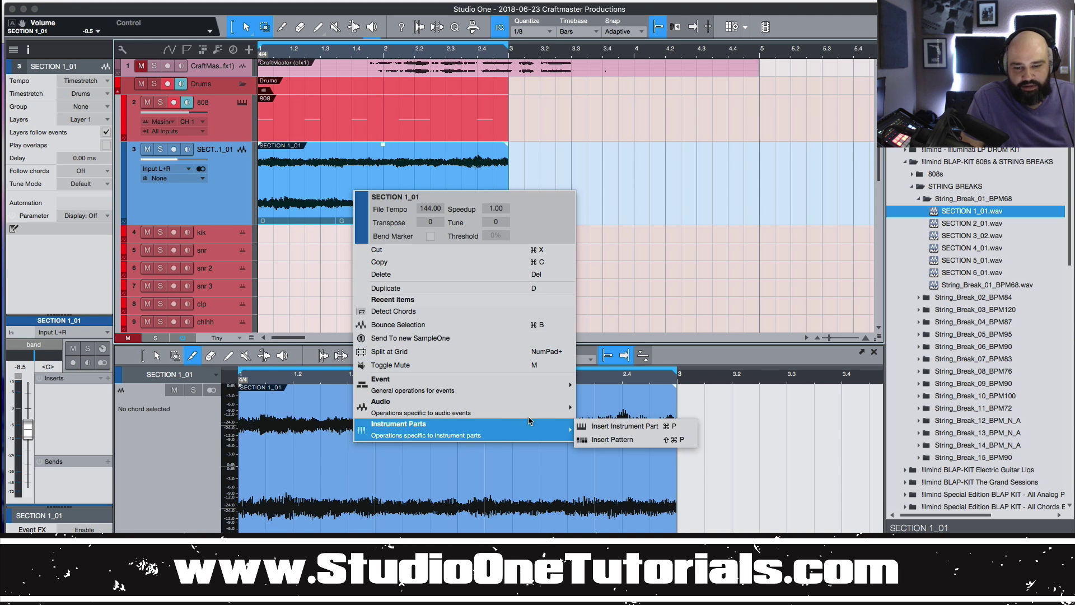
{"action": "mouse_move", "coordinate": [425, 407]}
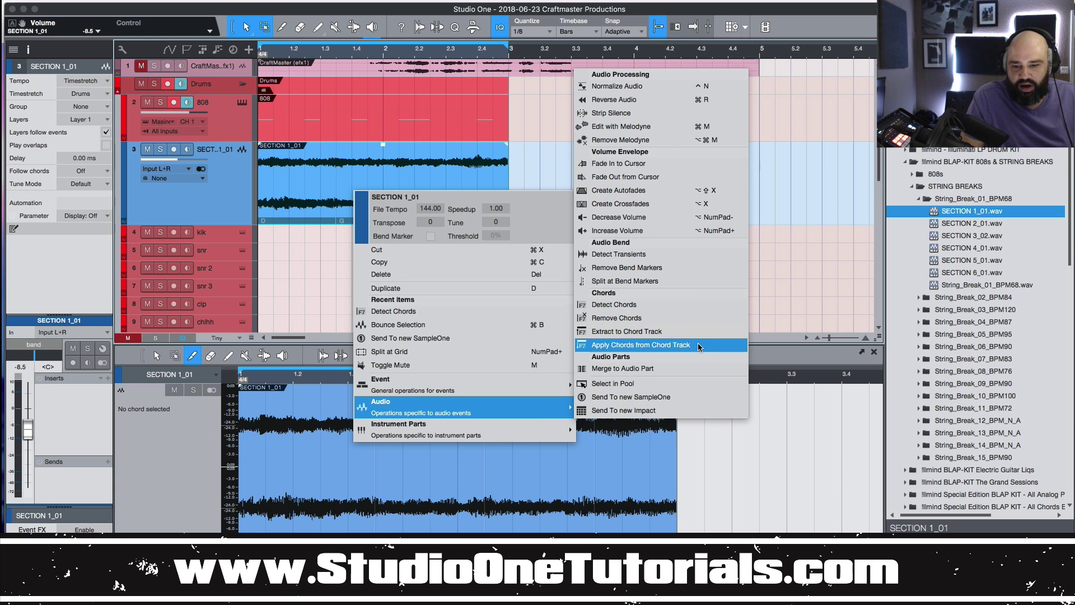
{"action": "left_click", "coordinate": [627, 331]}
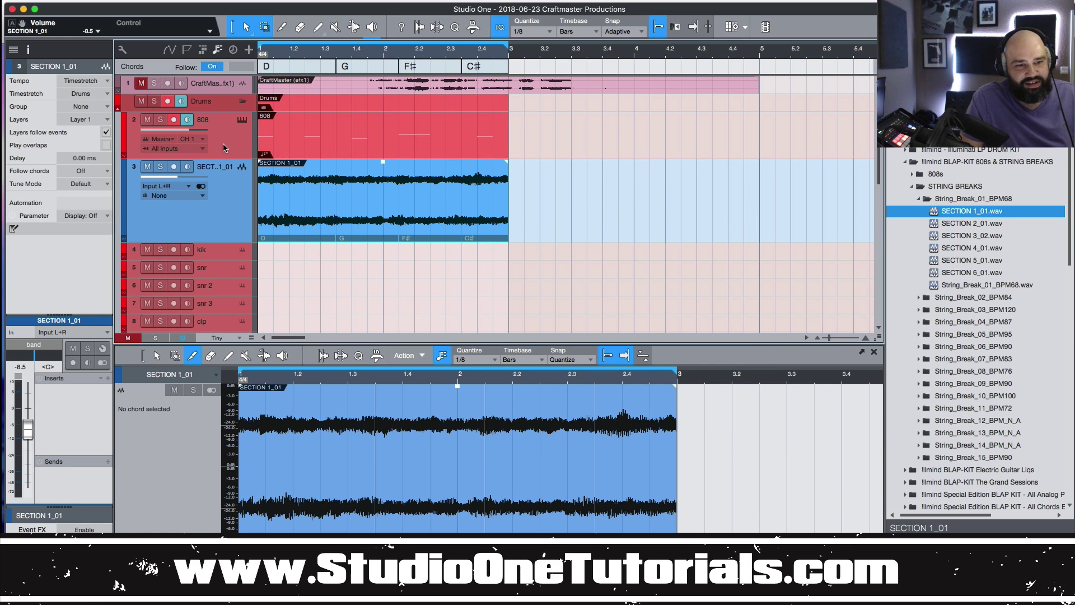
{"action": "left_click", "coordinate": [280, 147]}
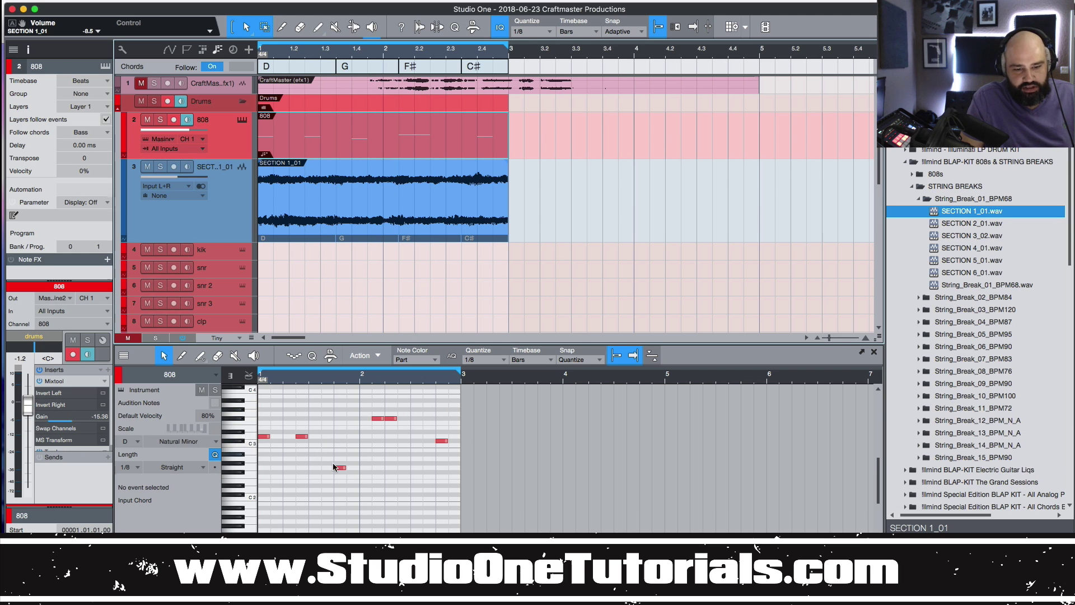
{"action": "key", "text": "space"}
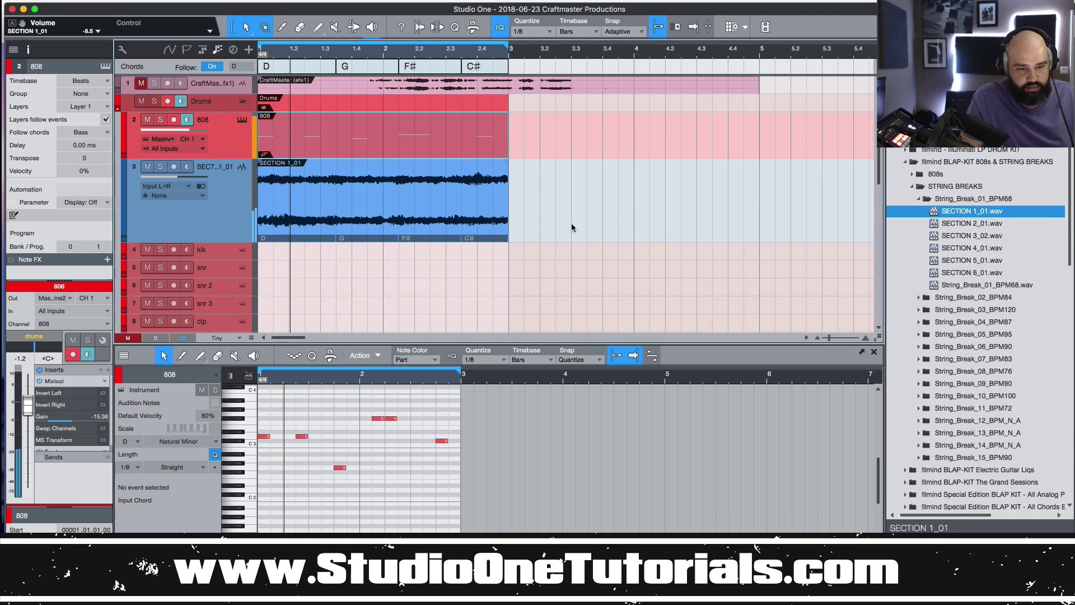